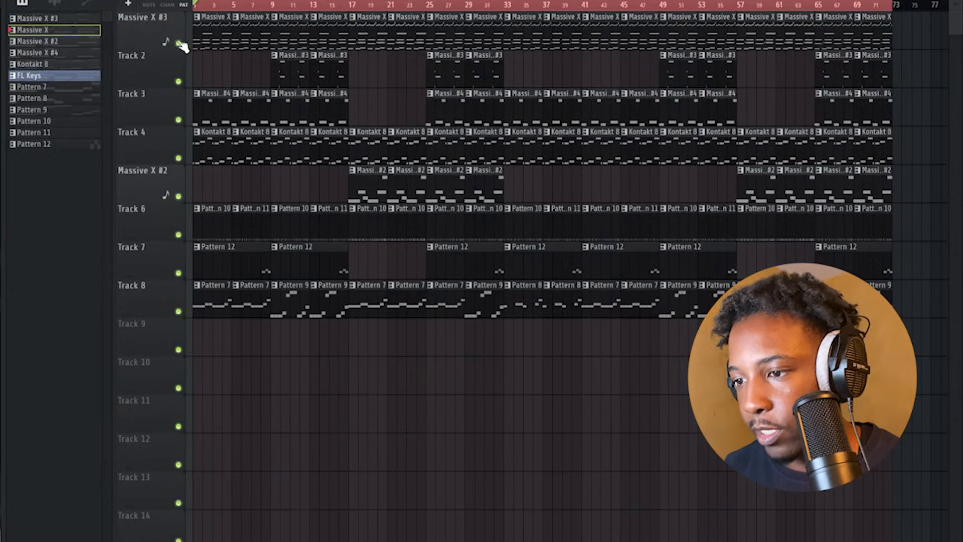
Step: Solo the first track and look over the high, middle and low notes of its Massive X pattern in the piano roll
right_click(179, 44)
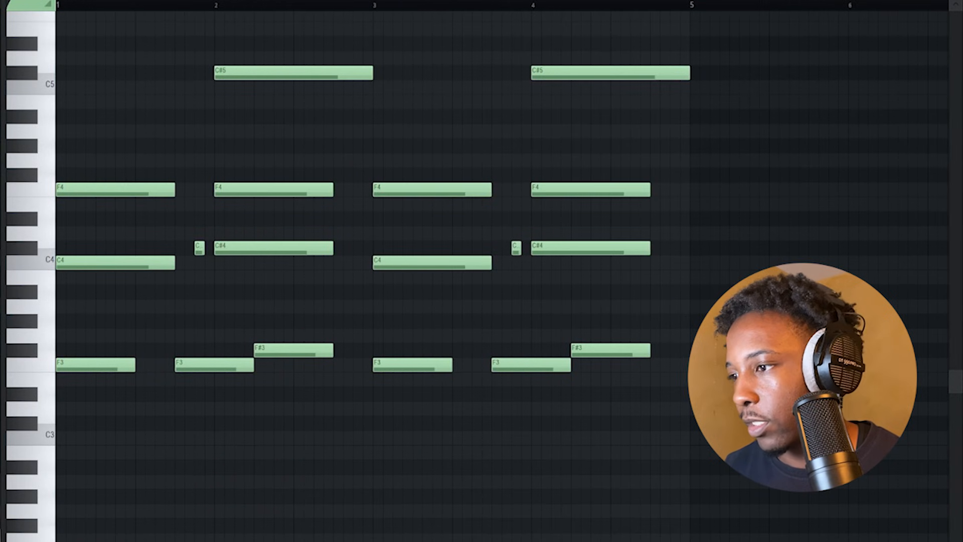
scroll(390, 95, "up", 5)
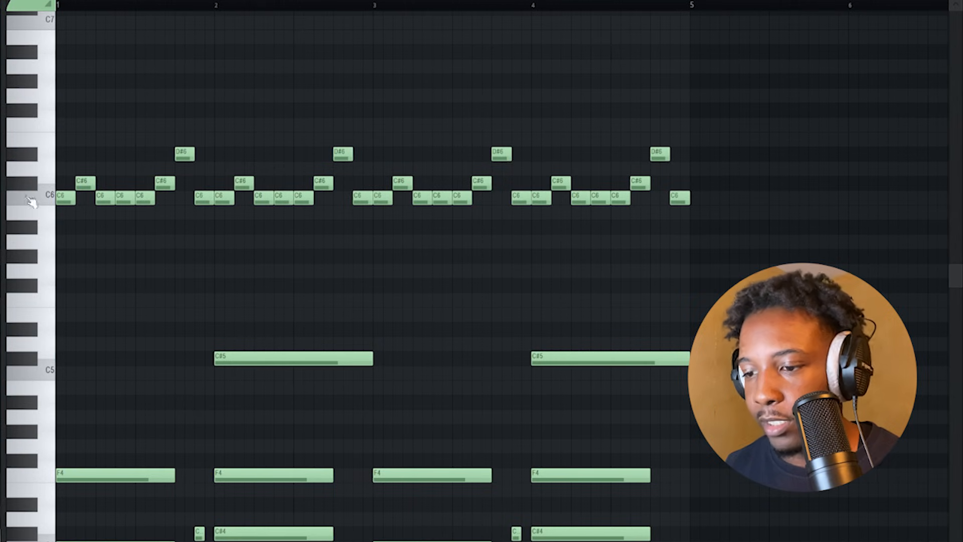
scroll(153, 263, "down", 2)
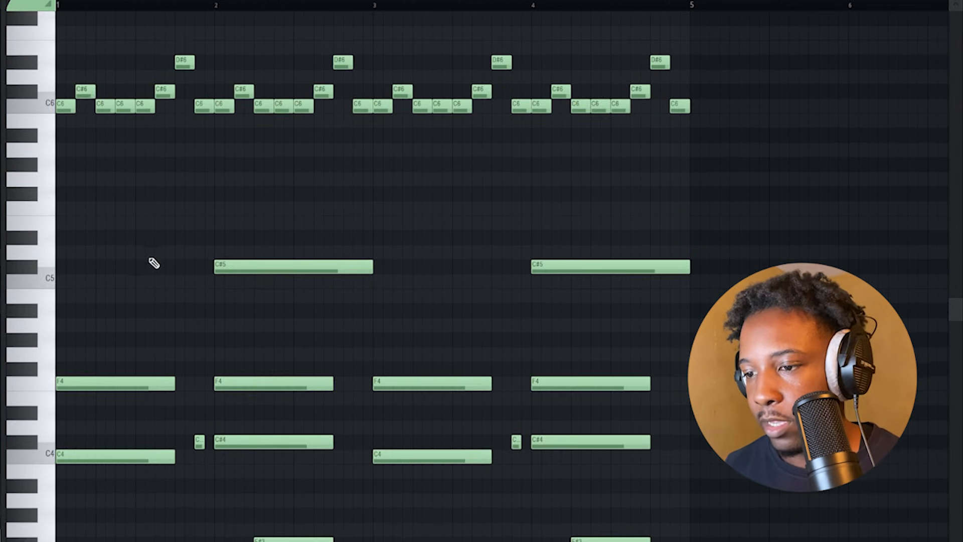
scroll(111, 313, "down", 5)
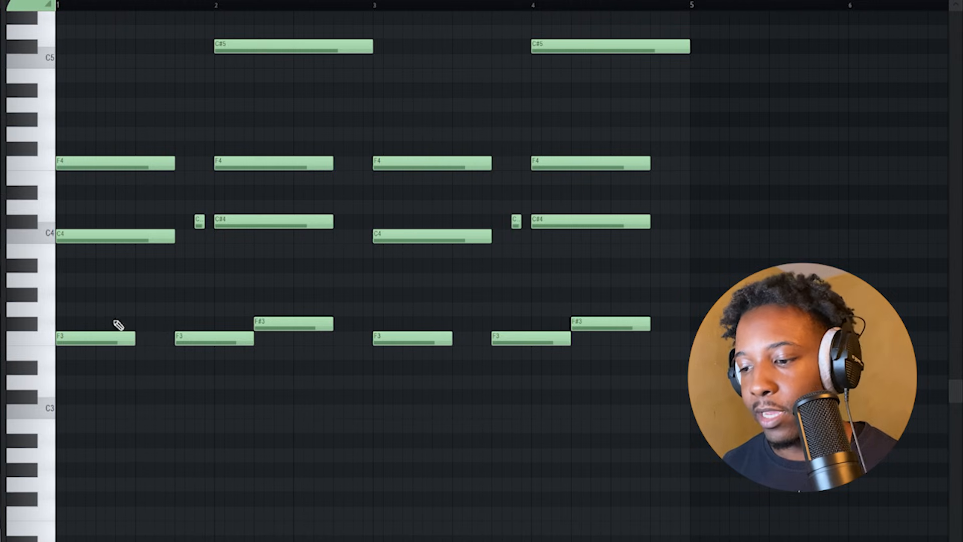
scroll(214, 294, "up", 3)
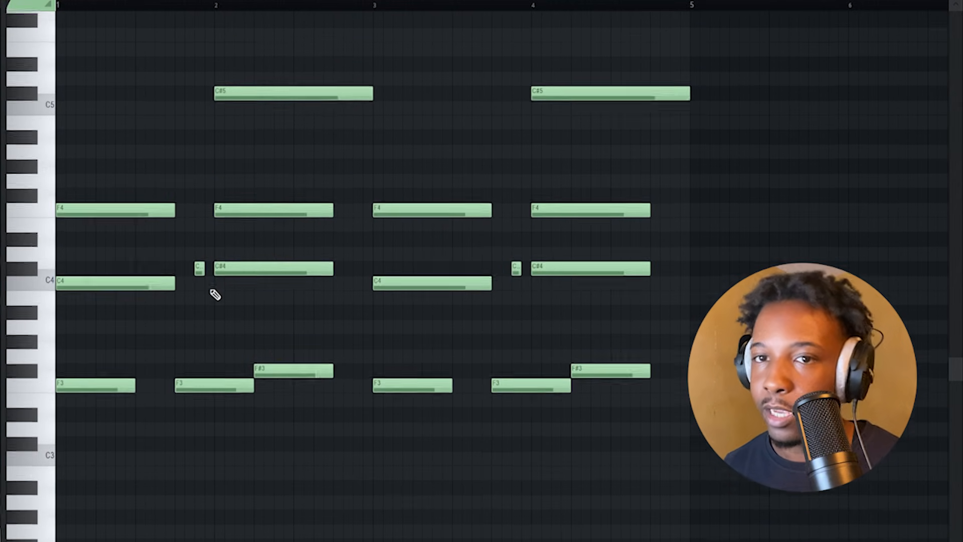
Step: Play the Massive X pattern and follow its chord, bass and high melody notes in the piano roll
key("space")
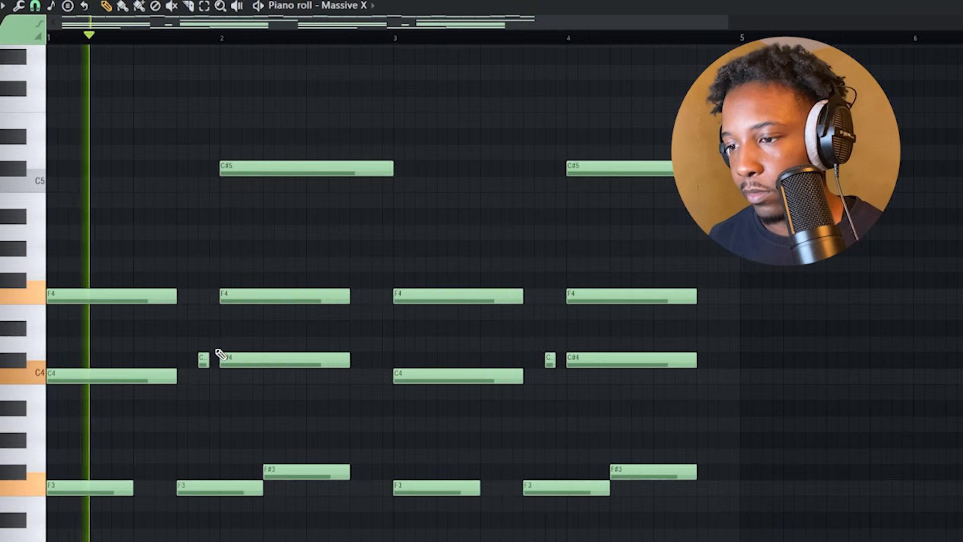
scroll(211, 291, "down", 2)
scroll(212, 291, "up", 3)
scroll(221, 354, "up", 1)
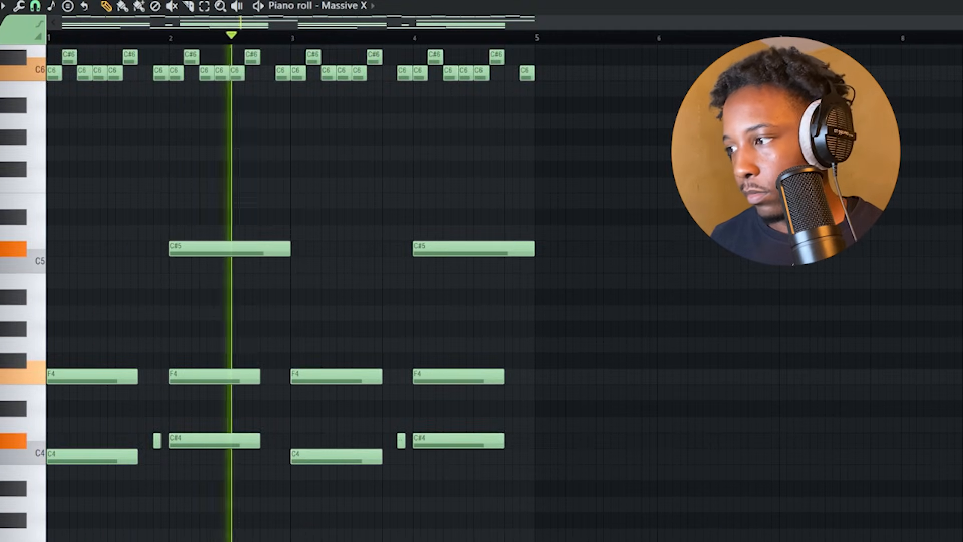
scroll(504, 296, "down", 3)
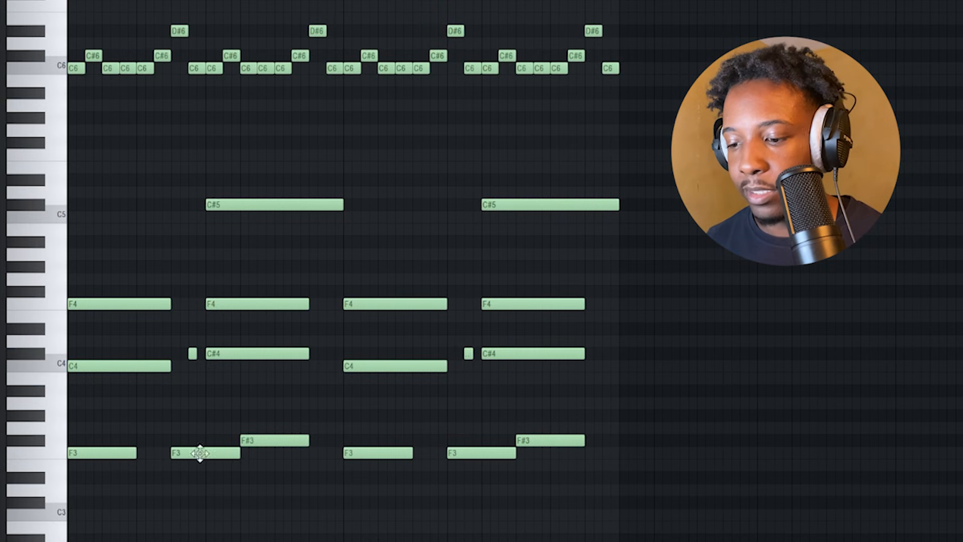
scroll(258, 199, "up", 2)
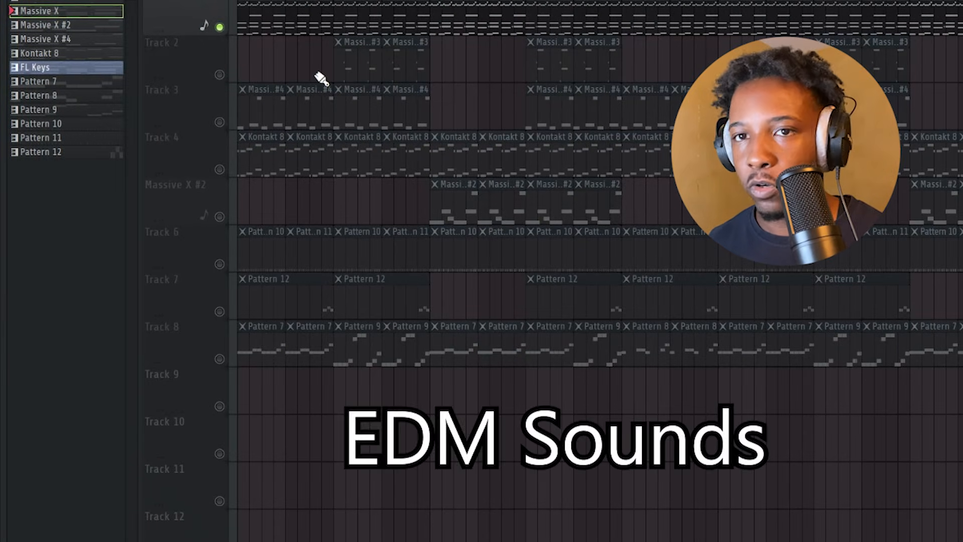
Step: Solo Track 3 over the first two Massive X #4 clips, play their notes in the piano roll and show the synth's settings
left_click_drag(321, 79, 204, 10)
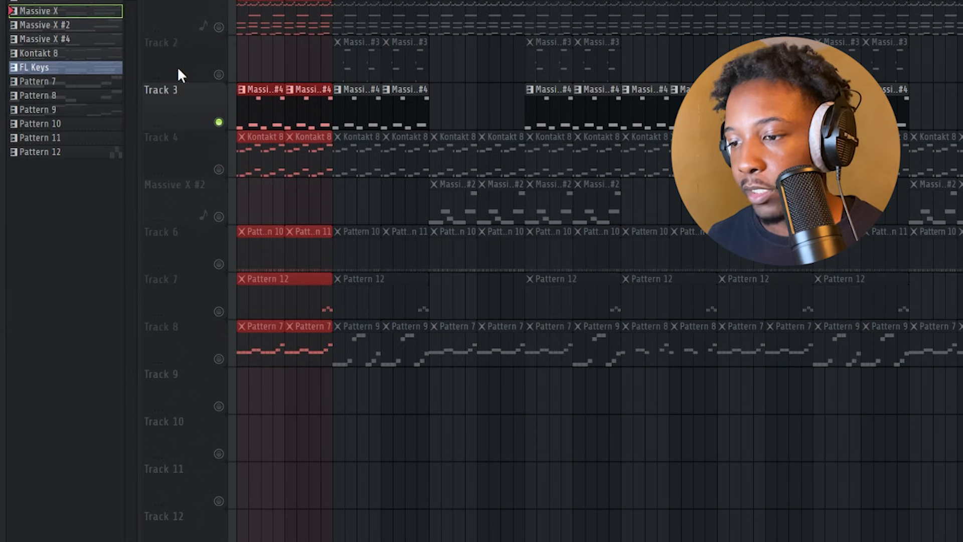
double_click(258, 123)
key("space")
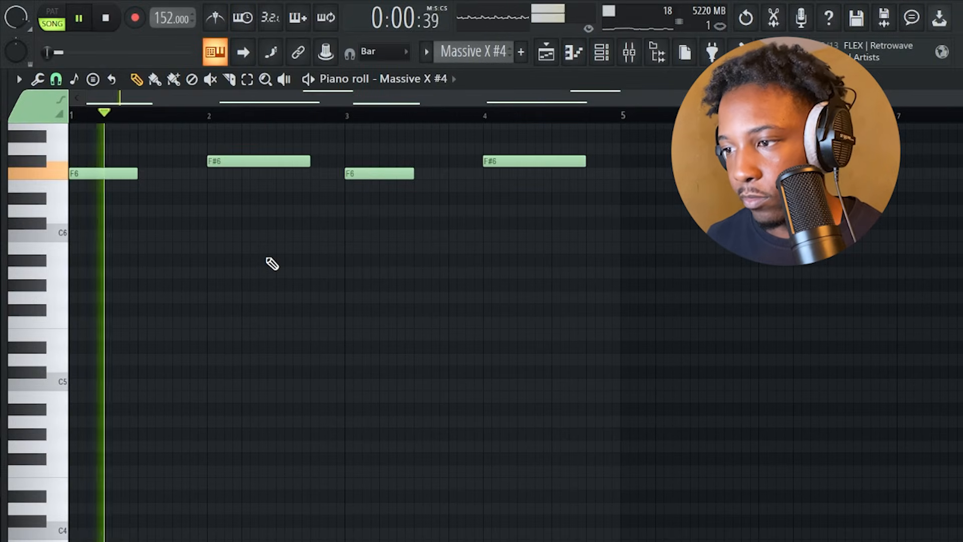
left_click(602, 56)
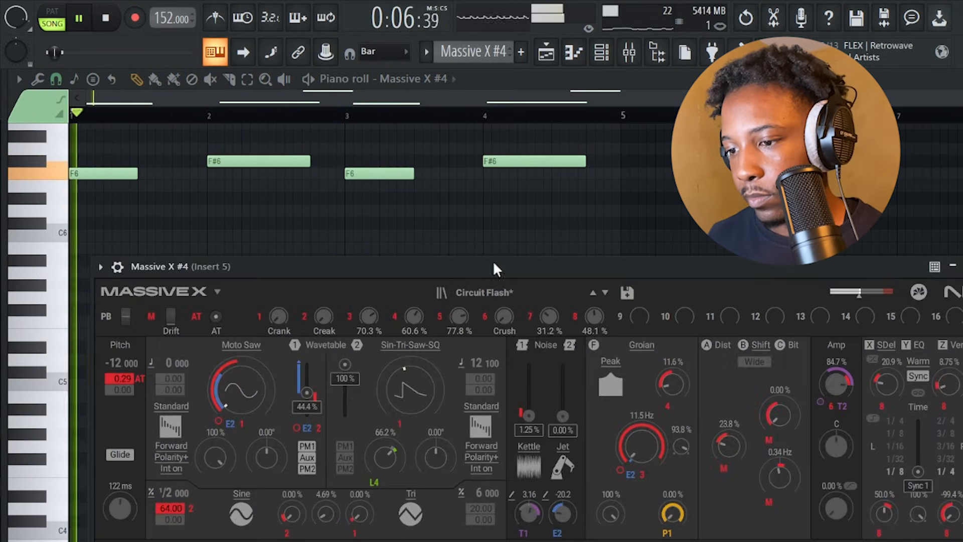
key("space")
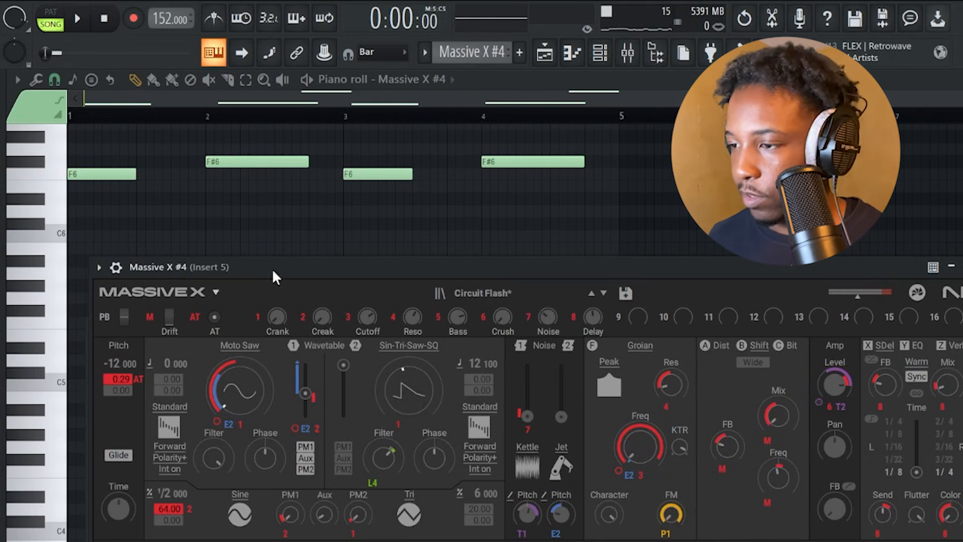
Step: Solo Track 4 in the playlist and play its first Kontakt 8 pattern with the notes open in the piano roll
left_click(546, 52)
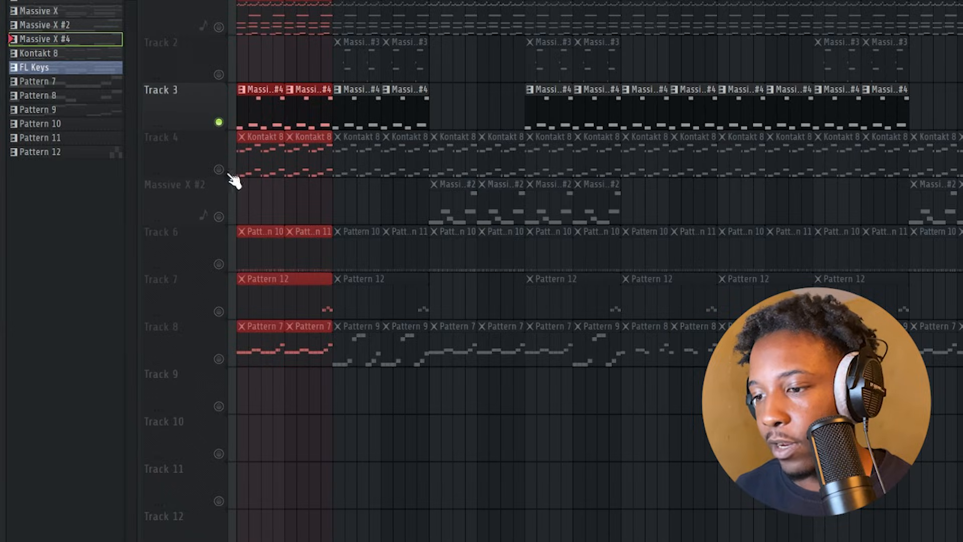
right_click(223, 171)
double_click(258, 161)
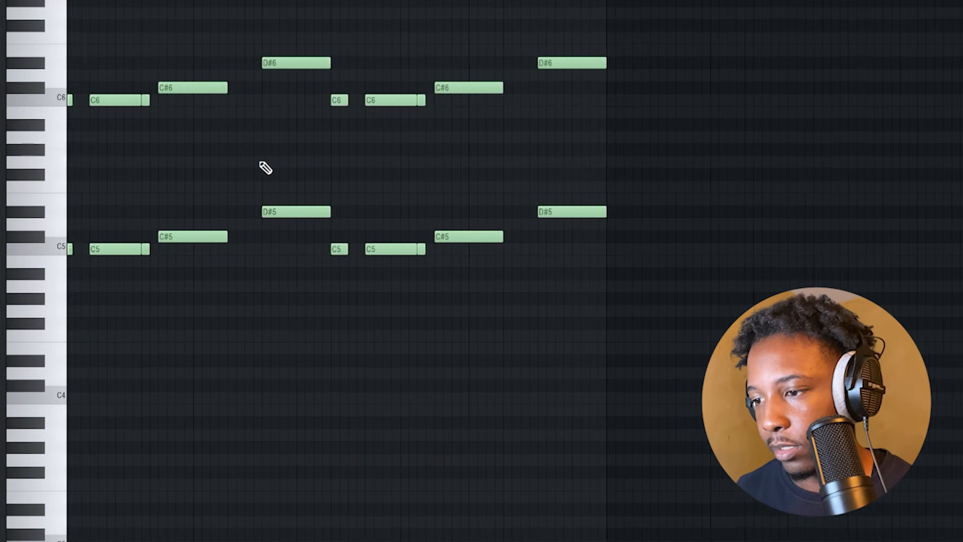
key("space")
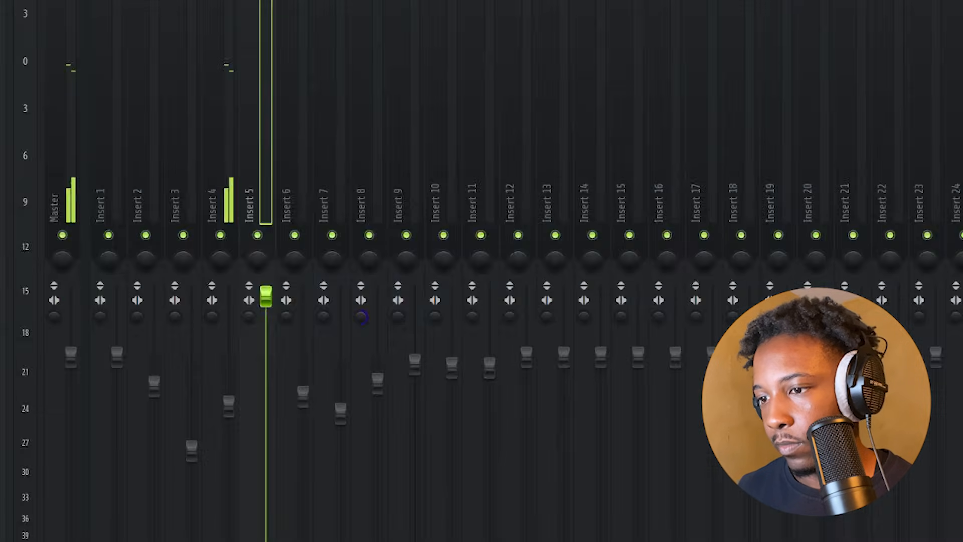
Step: Open the Kontakt 8 channel's instrument to view its loaded sound, and close its window
key("F6")
left_click(219, 437)
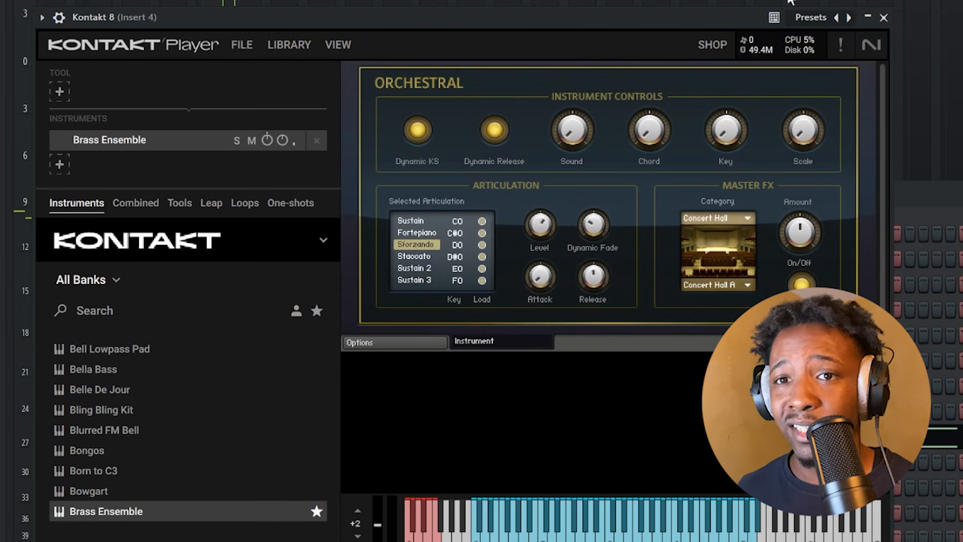
left_click(883, 17)
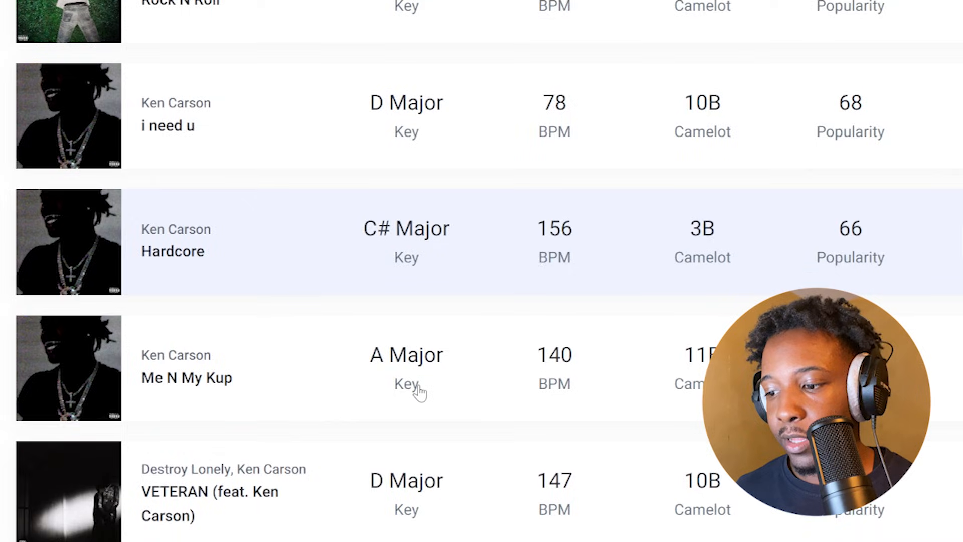
Step: Look through the keys and BPMs of the songs in the Ken Carson list on the web page
scroll(420, 393, "up", 2)
scroll(420, 394, "up", 2)
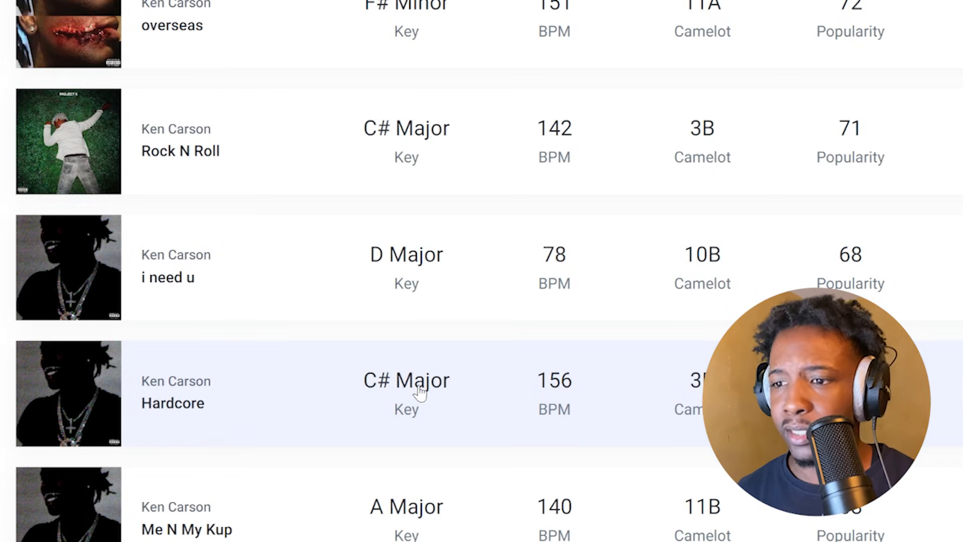
scroll(438, 349, "down", 10)
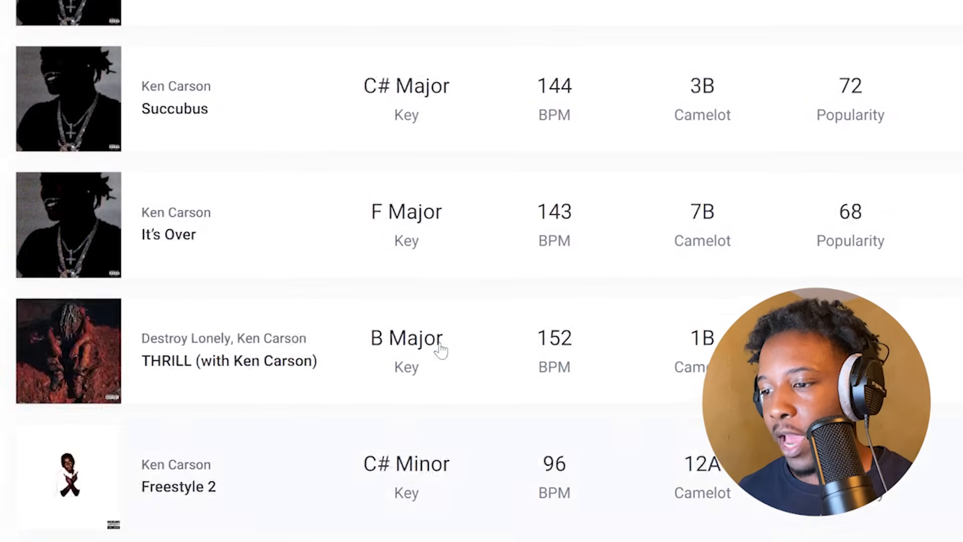
scroll(439, 348, "up", 8)
scroll(441, 351, "up", 10)
scroll(441, 351, "down", 8)
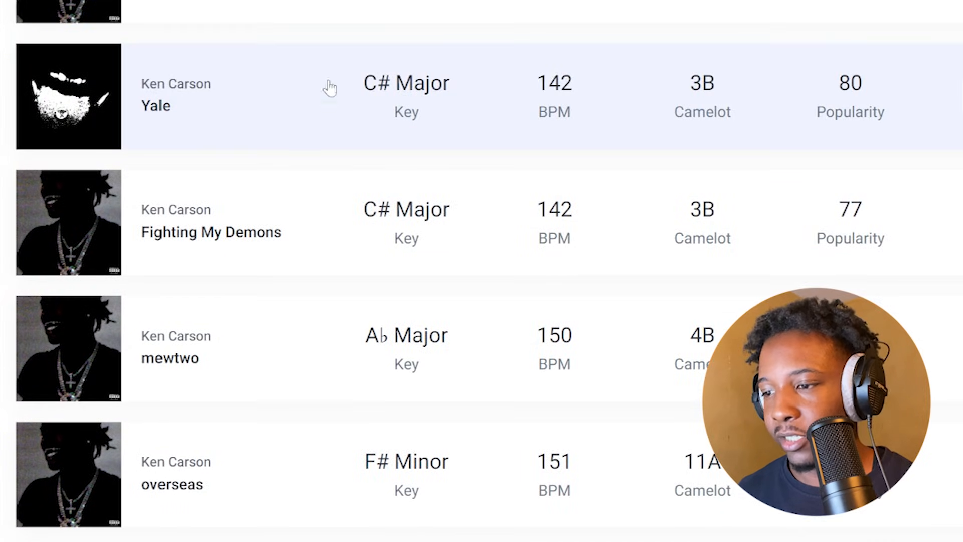
scroll(344, 477, "down", 8)
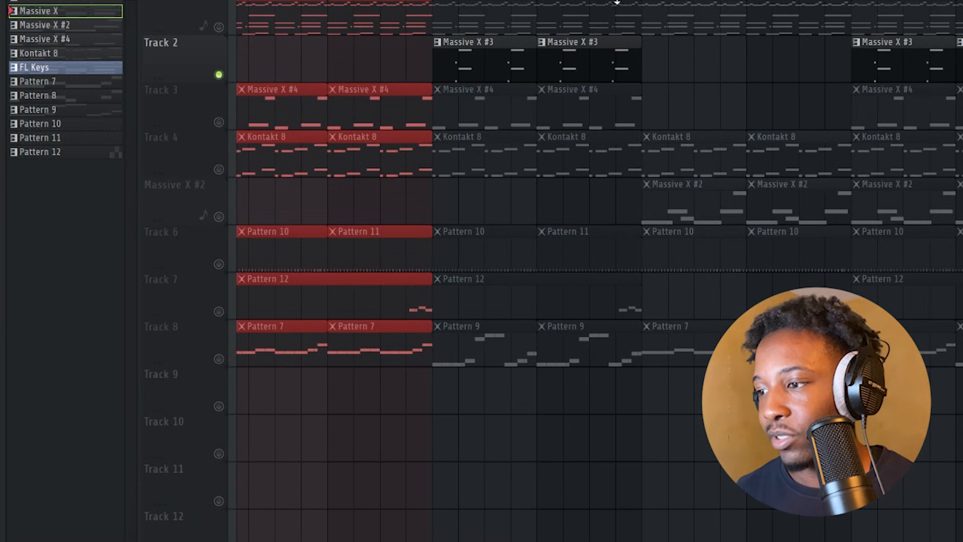
Step: Time-select the first two Massive X #3 clips on Track 2, play their pattern in the piano roll and open the channel's instrument
left_click_drag(655, 3, 617, 5)
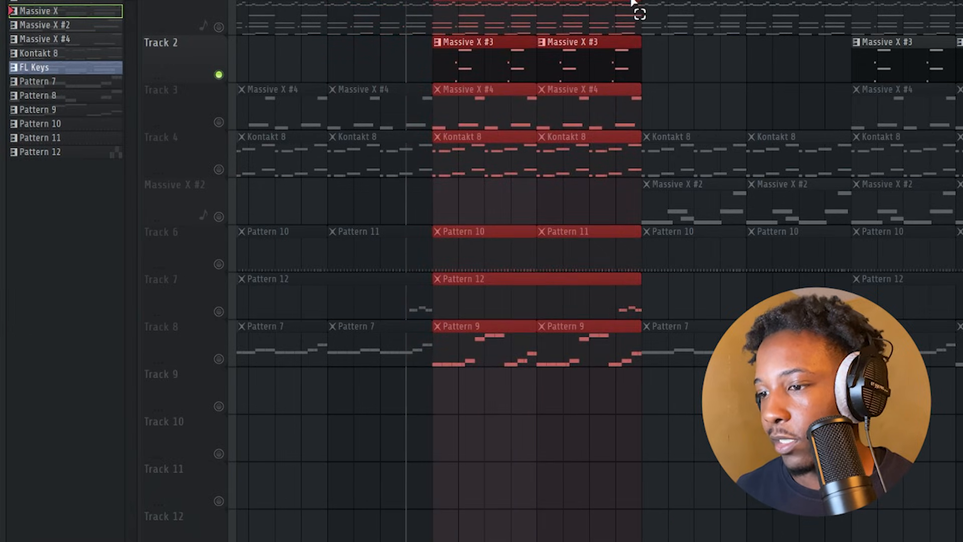
double_click(449, 64)
key("space")
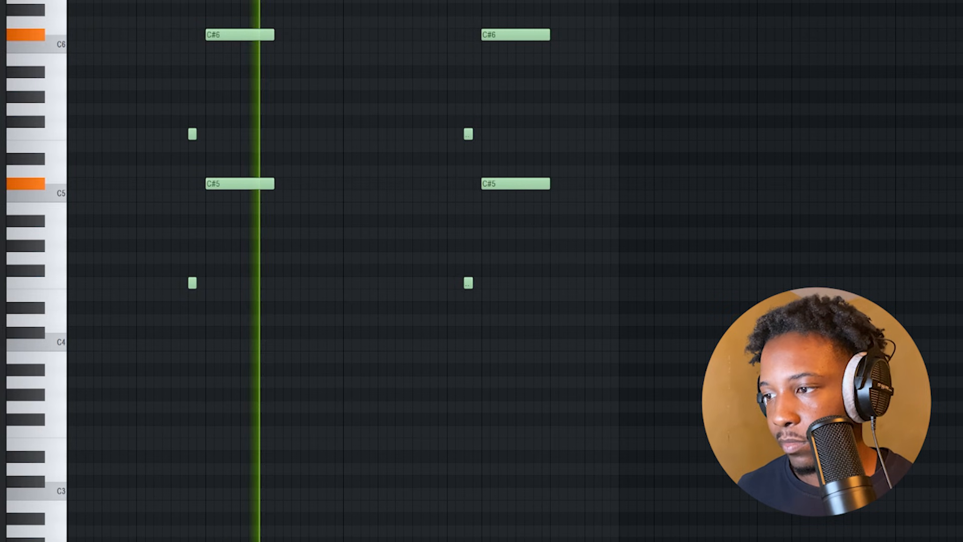
key("F6")
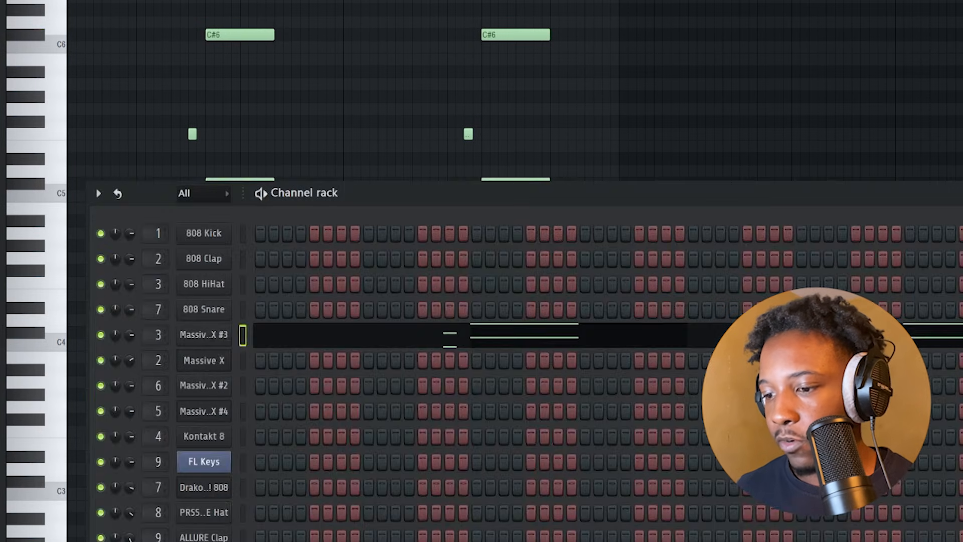
left_click(210, 337)
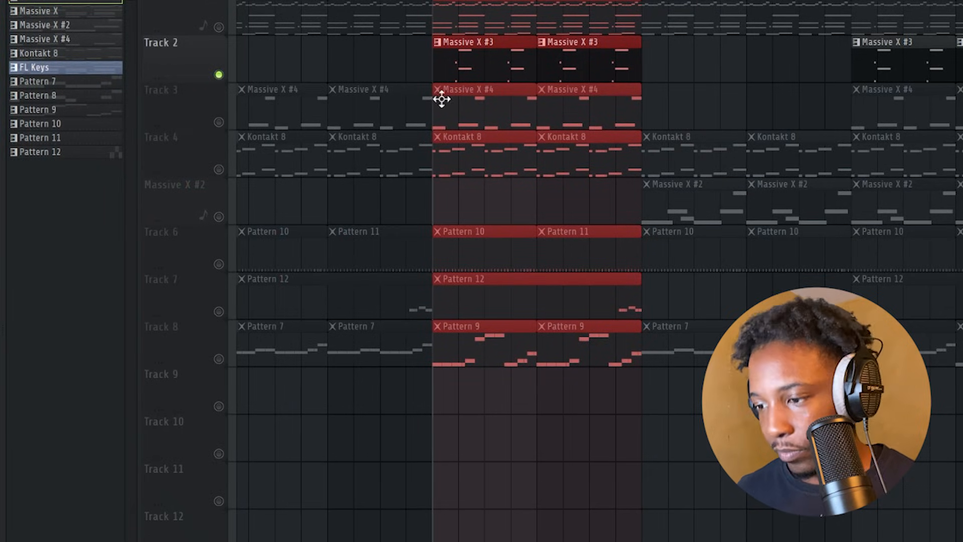
Step: Unmute Tracks 6, 7 and 8 and extend the playlist time selection from the start through the second Massive X #2 clip
scroll(360, 227, "left", 1)
left_click_drag(455, 2, 240, 1)
left_click(220, 264)
left_click(219, 311)
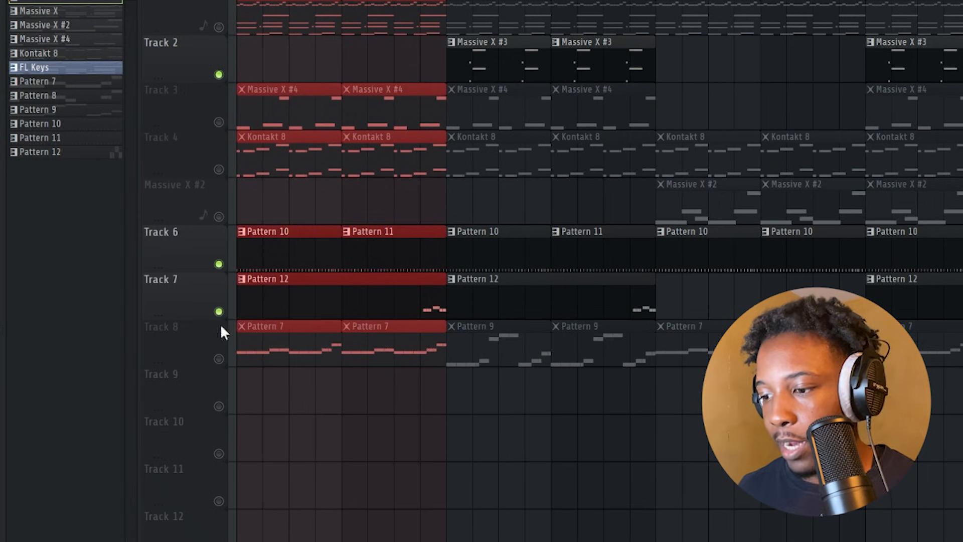
left_click(219, 359)
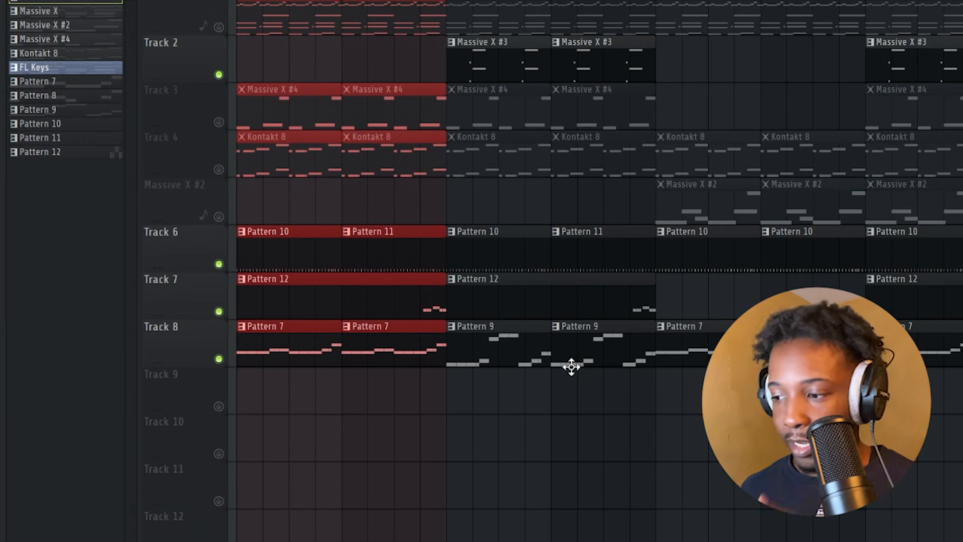
scroll(571, 366, "down", 2)
left_click_drag(644, 1, 62, 27)
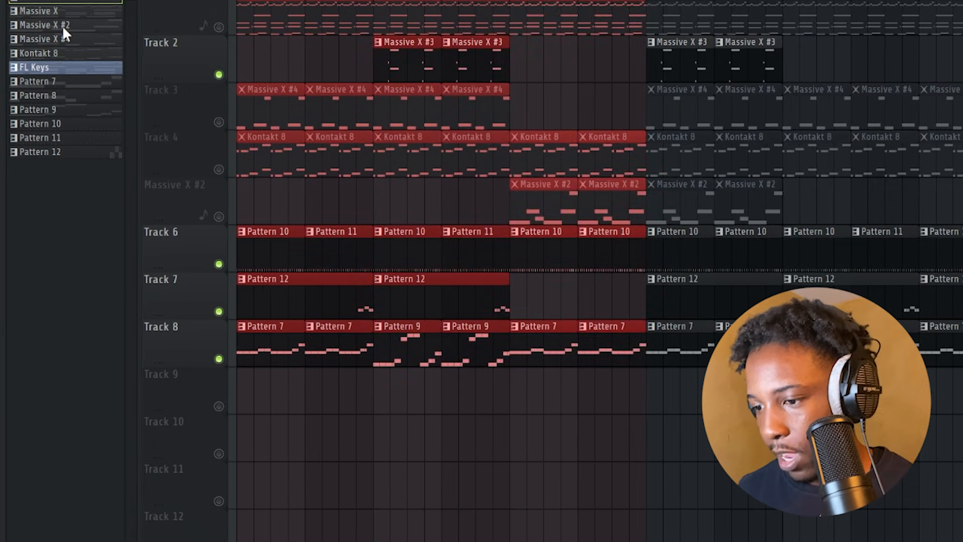
Step: Play the selected section and view the notes of Pattern 7 on Track 8 in the piano roll
key("space")
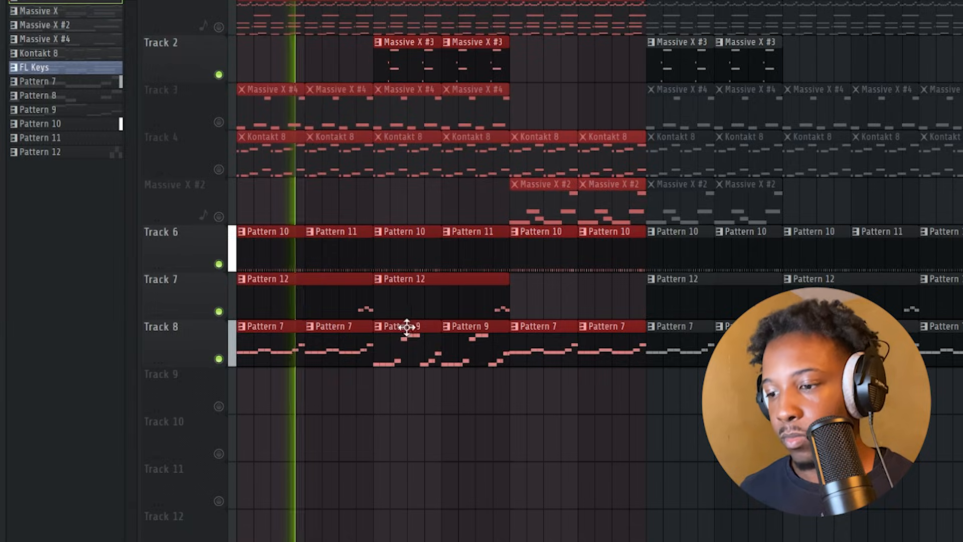
double_click(326, 344)
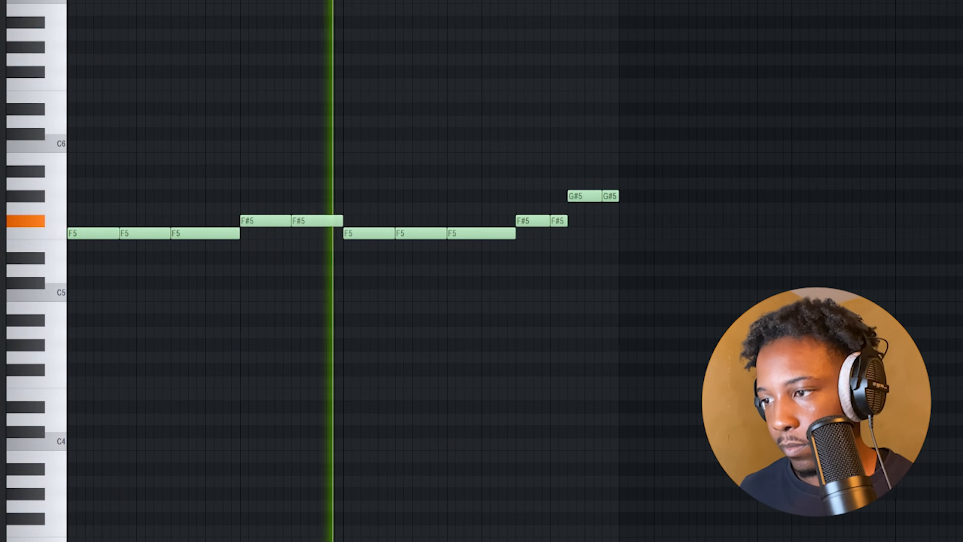
left_click(956, 2)
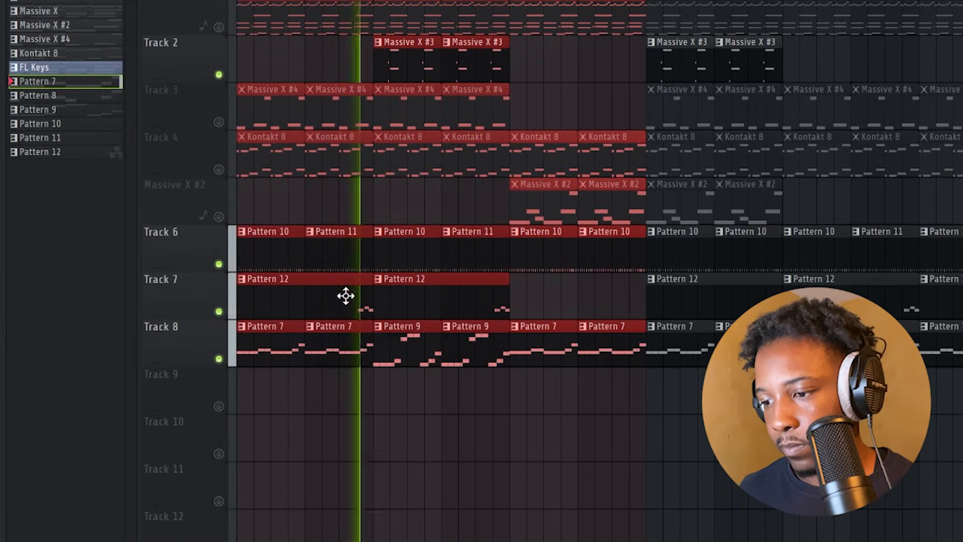
Step: Inspect Pattern 12 on Track 7, and play Pattern 9 from Track 8 with its notes open in the piano roll
double_click(346, 295)
scroll(347, 324, "up", 4)
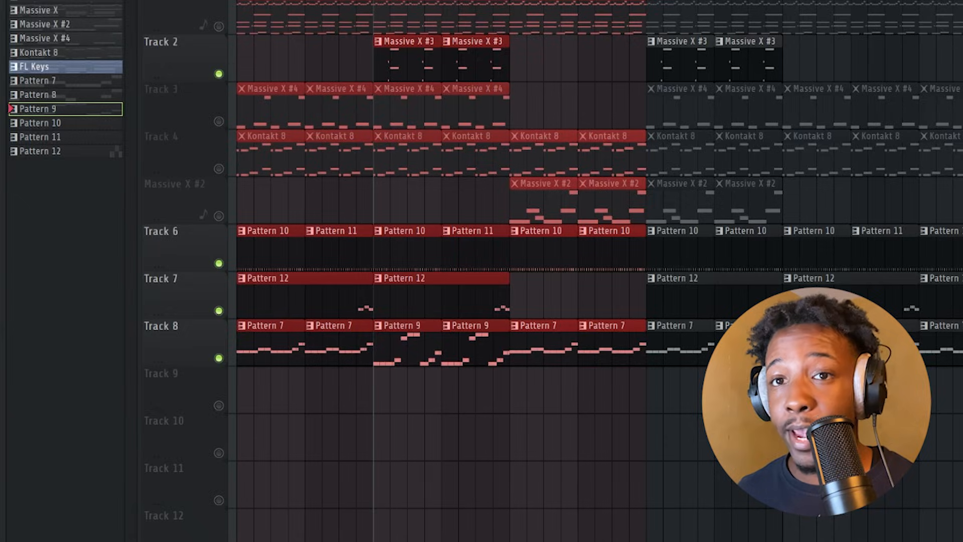
double_click(395, 343)
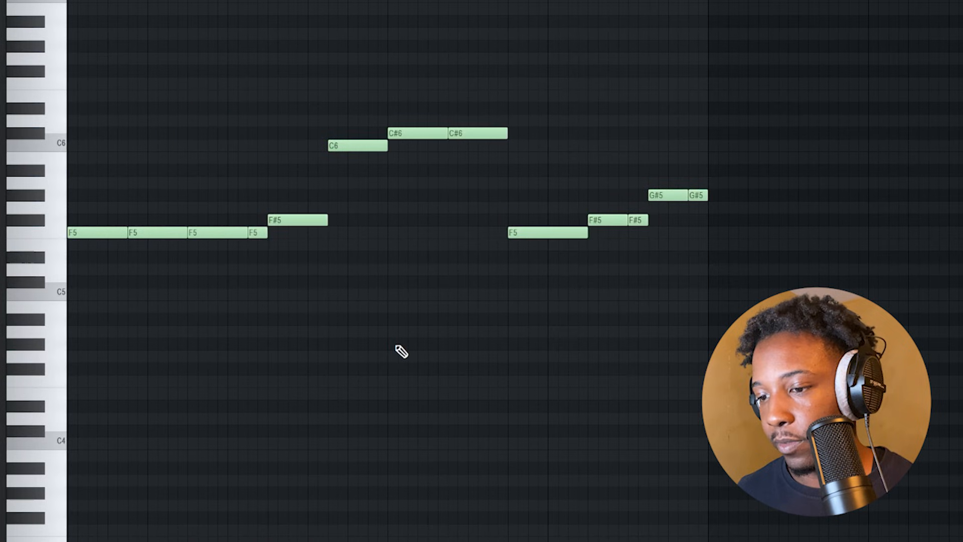
key("space")
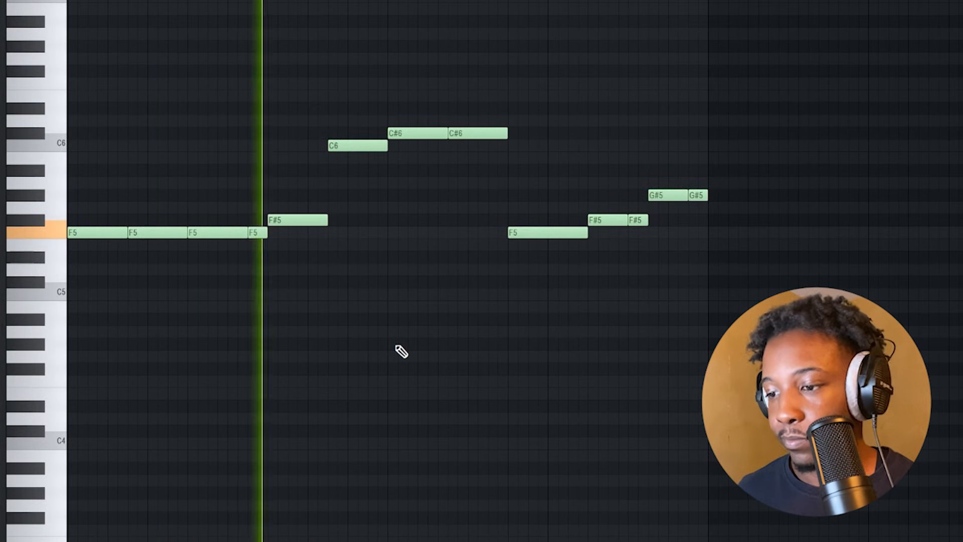
Step: Mute Track 2 in the playlist and open Pattern 9 from Track 8 in the piano roll
key("Escape")
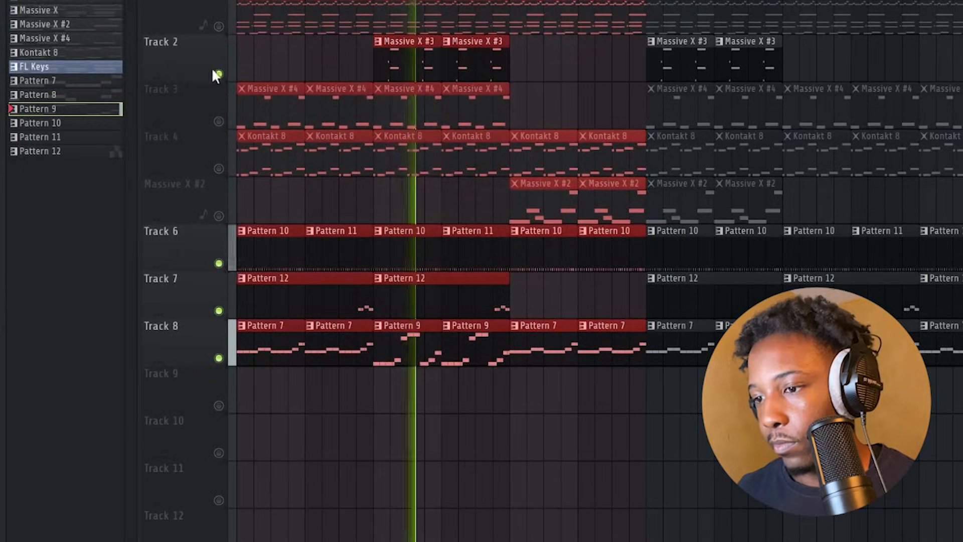
left_click(219, 74)
double_click(427, 363)
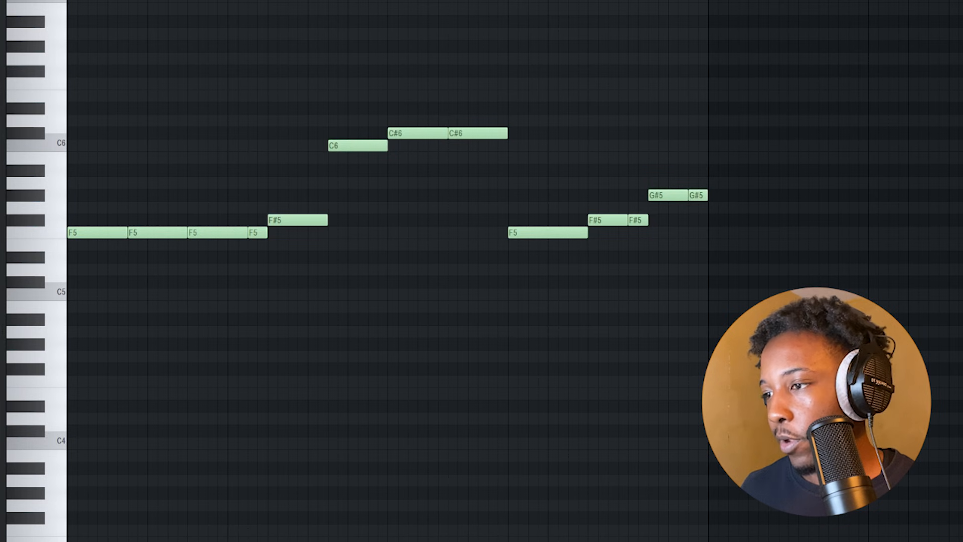
Step: Open the Drakon ! 808 channel's sampler settings and adjust the Boost in its precomputed effects
key("F6")
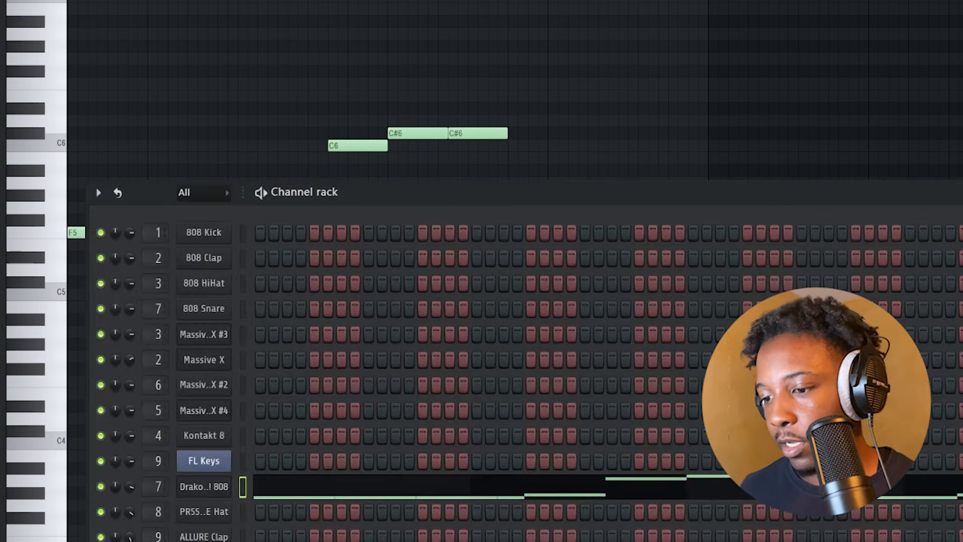
left_click(197, 489)
left_click(392, 240)
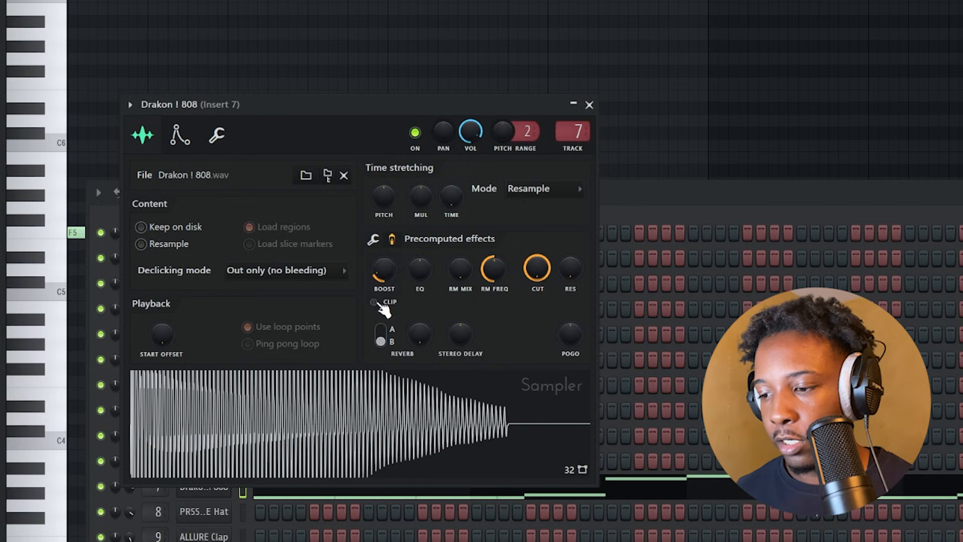
mouse_move(385, 275)
left_mouse_down()
mouse_move(386, 301)
mouse_move(385, 279)
left_mouse_up()
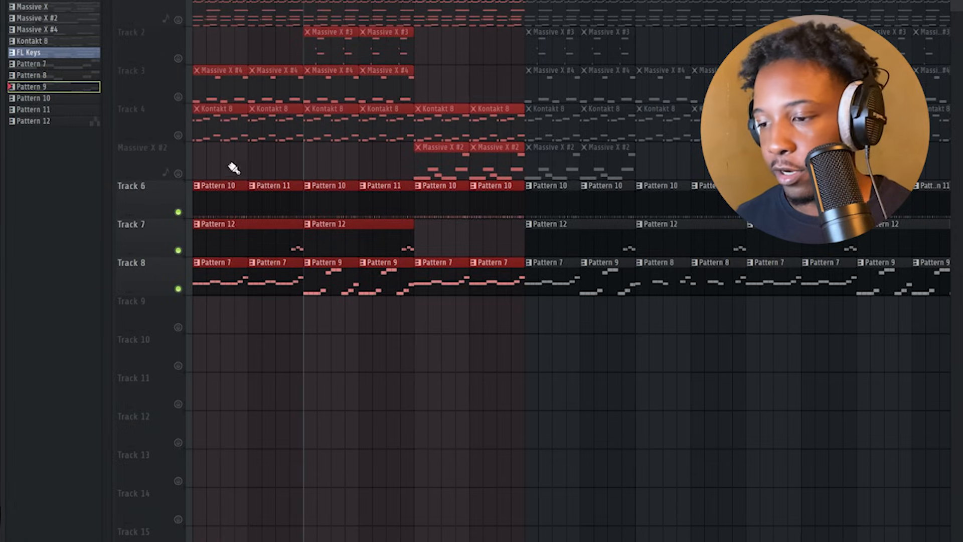
Step: Time-select the first two Track 6 clips and play Pattern 10's notes with the PRSSURE Hat channel soloed
left_click_drag(303, 0, 192, 1)
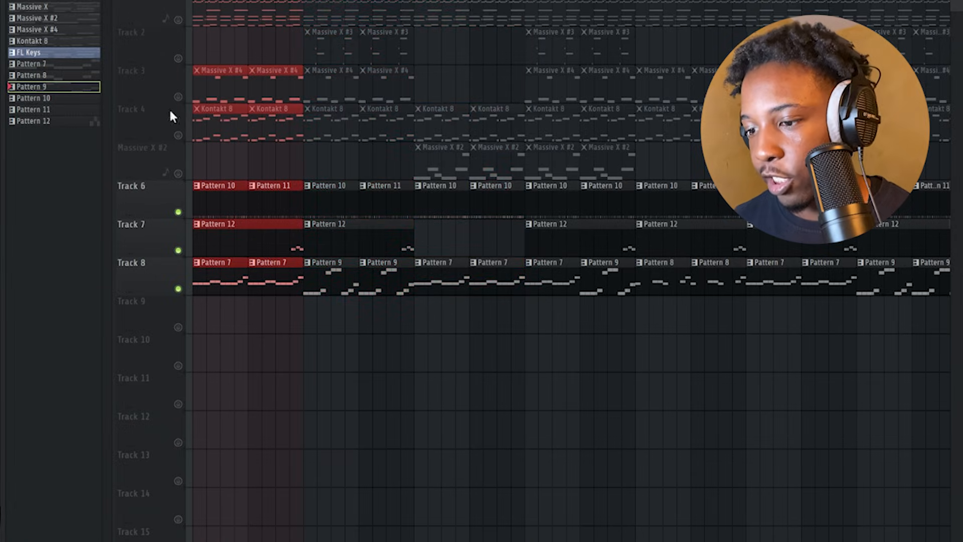
double_click(207, 200)
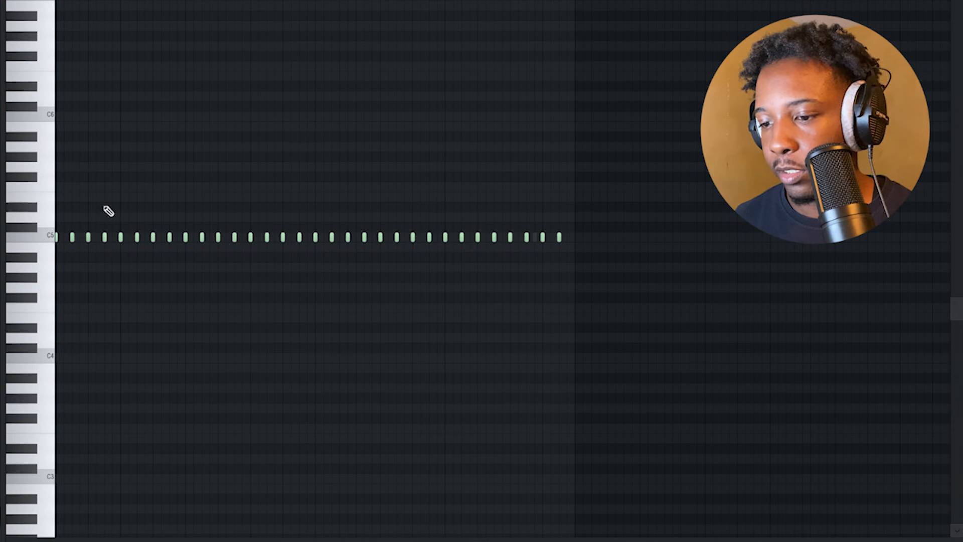
key("F6")
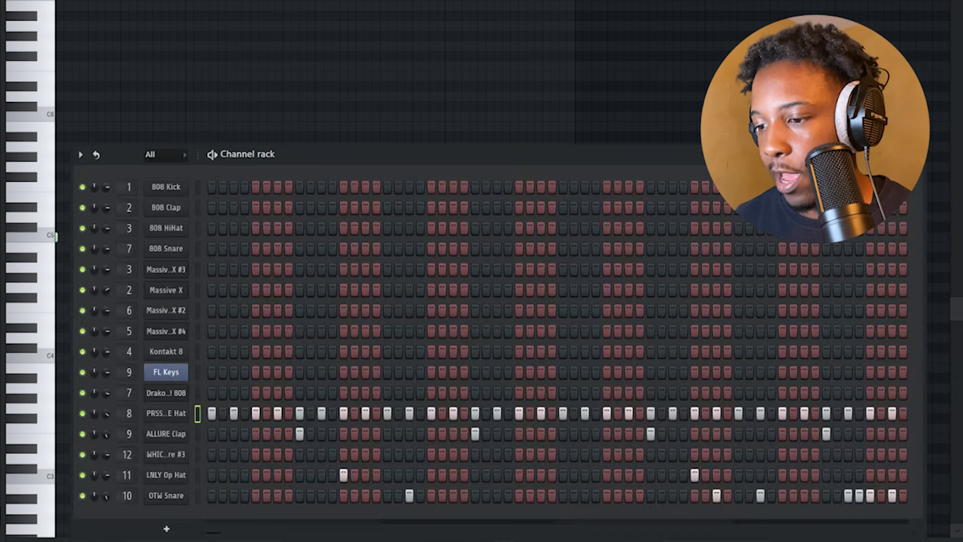
right_click(82, 414)
left_click(103, 385)
key("space")
key("F6")
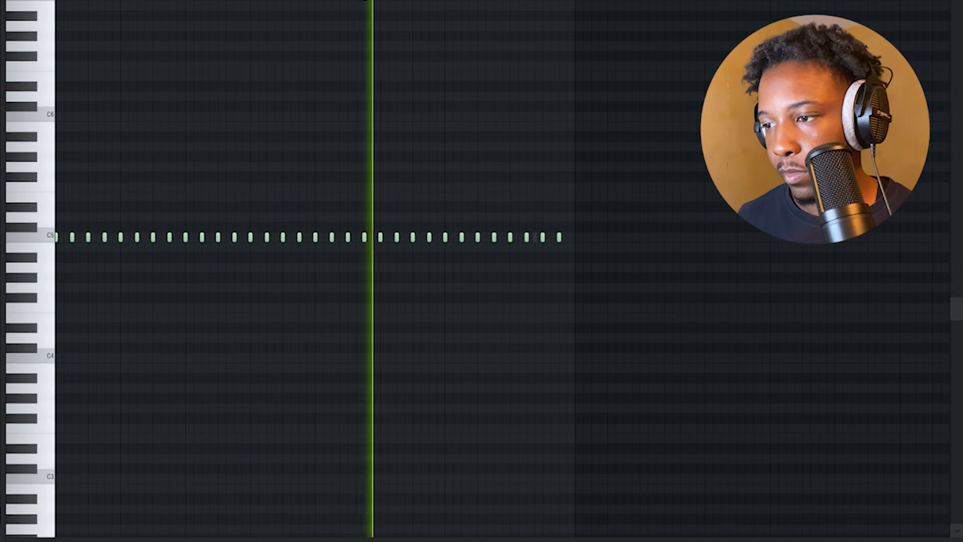
Step: Play Pattern 10 with the ALLURE Clap notes shown in the piano roll and check its channel beside the hat
left_click(331, 1)
left_click(346, 168)
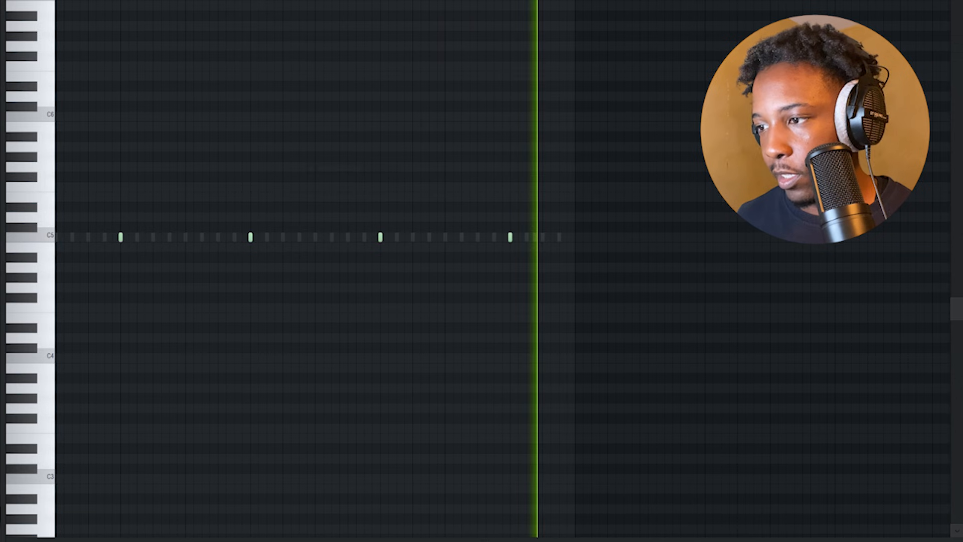
key("F6")
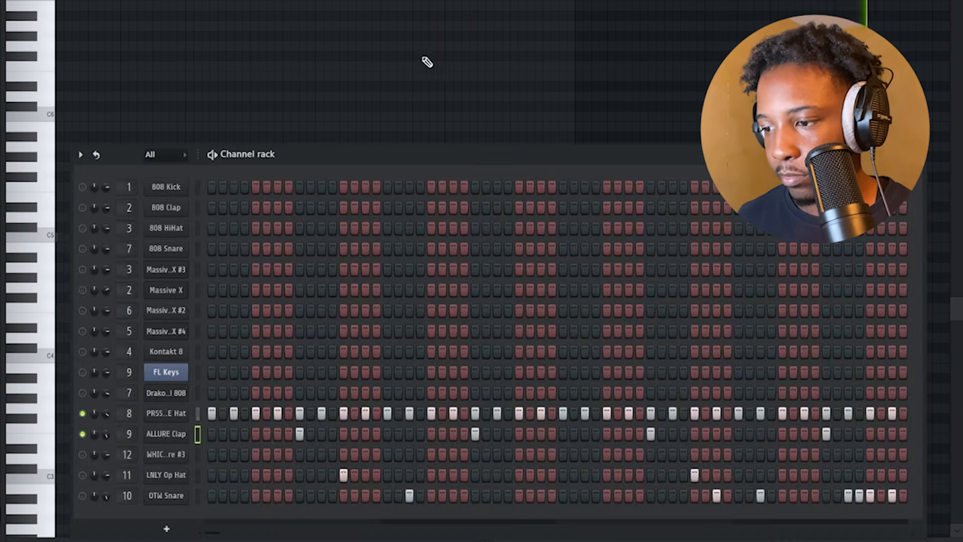
key("F6")
scroll(413, 71, "down", 3)
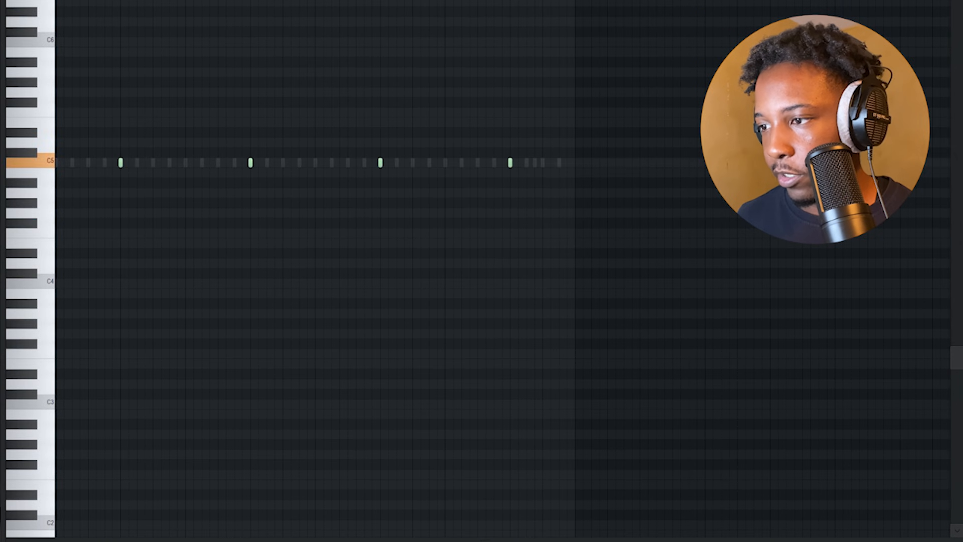
Step: Open the LNLY Op Hat channel's sampler settings from the channel rack and close them again
key("F5")
key("F6")
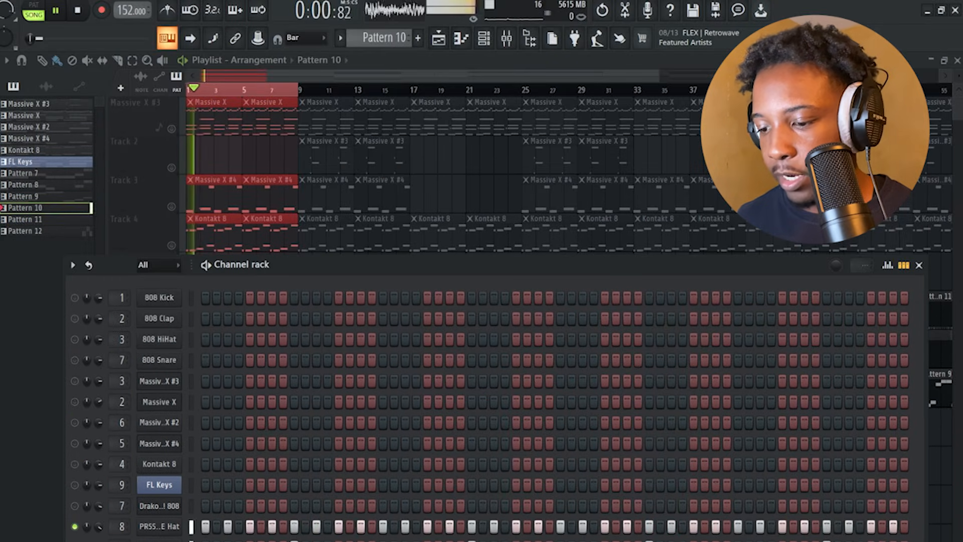
left_click(159, 541)
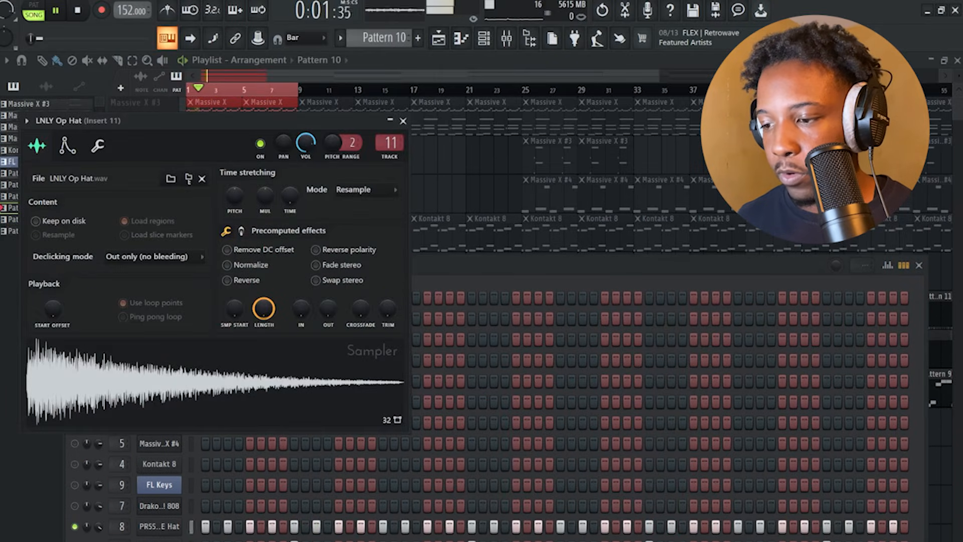
left_click(403, 122)
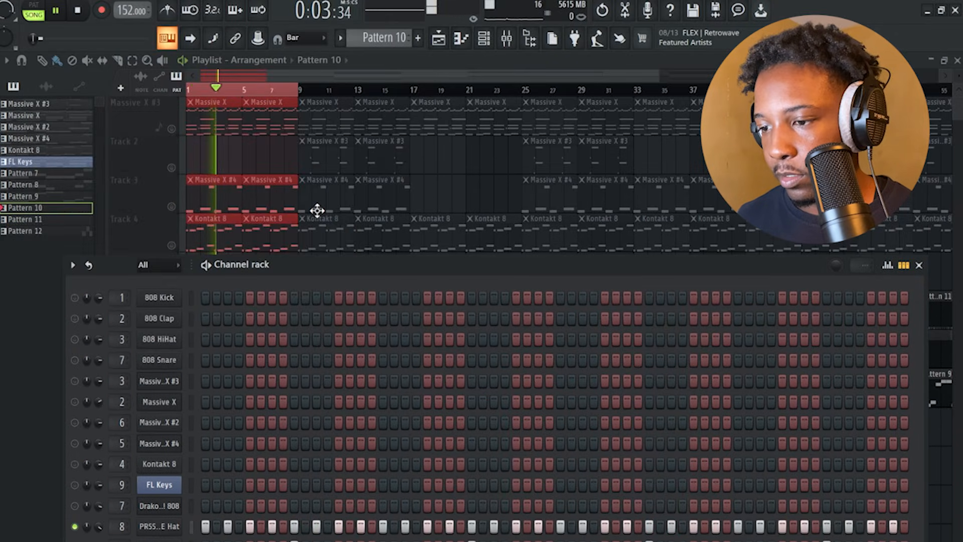
Step: Open Pattern 10 from Track 6 in the piano roll and show its LNLY Op Hat notes
scroll(317, 211, "down", 3)
double_click(215, 186)
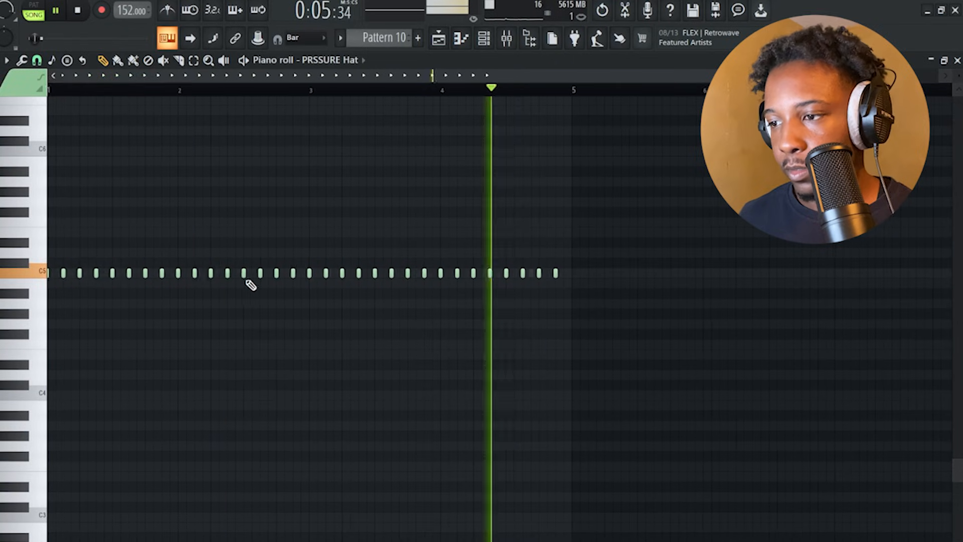
left_click(354, 60)
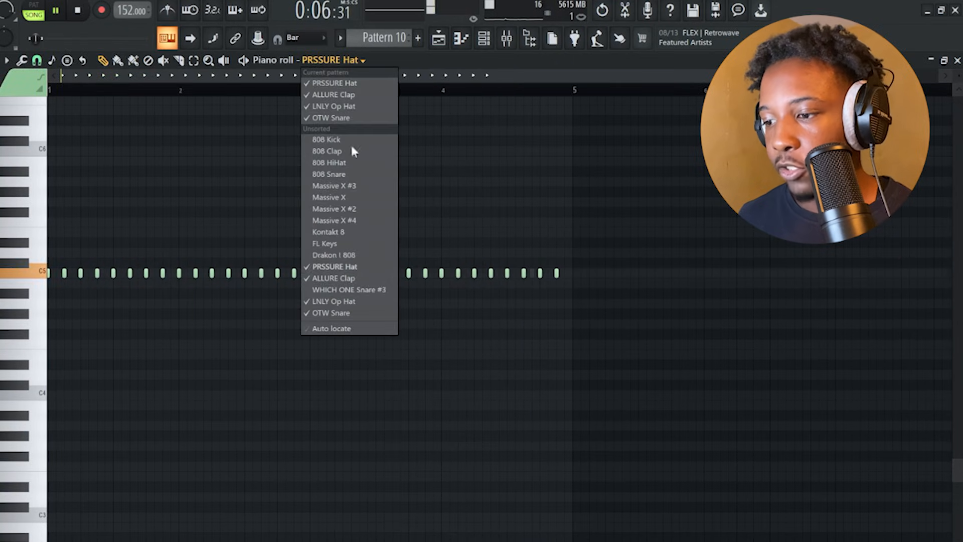
left_click(340, 300)
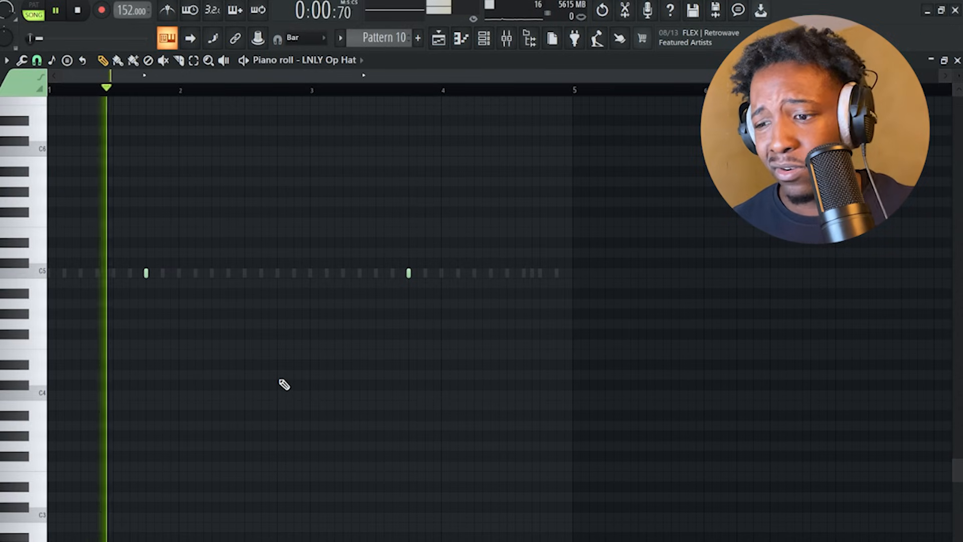
Step: Show Pattern 10's OTW Snare notes in the piano roll while the pattern plays
left_click(445, 46)
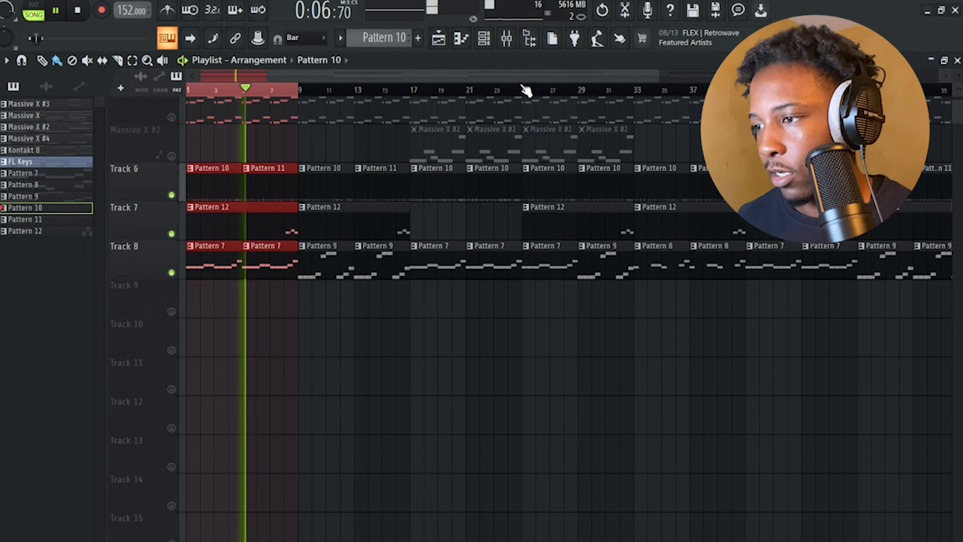
left_click(484, 37)
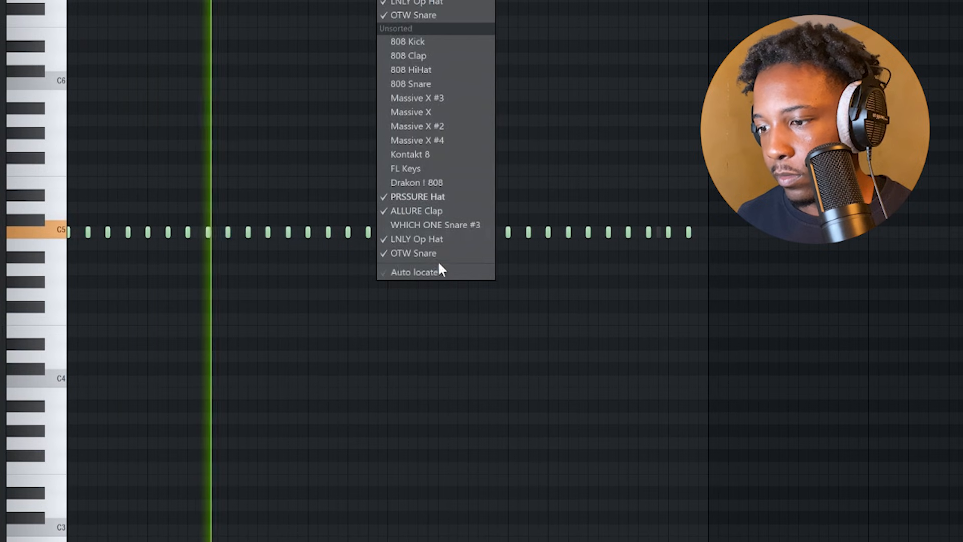
left_click(440, 269)
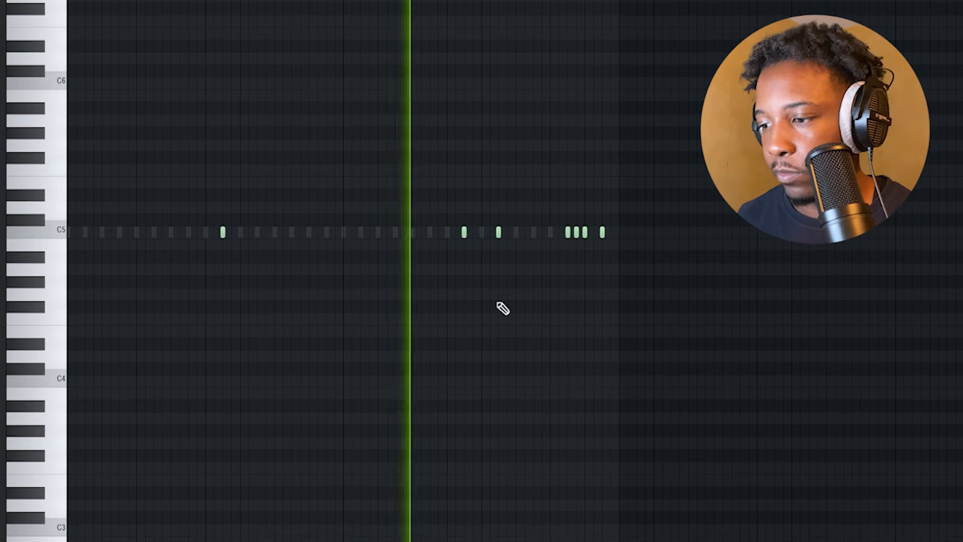
scroll(628, 276, "down", 1)
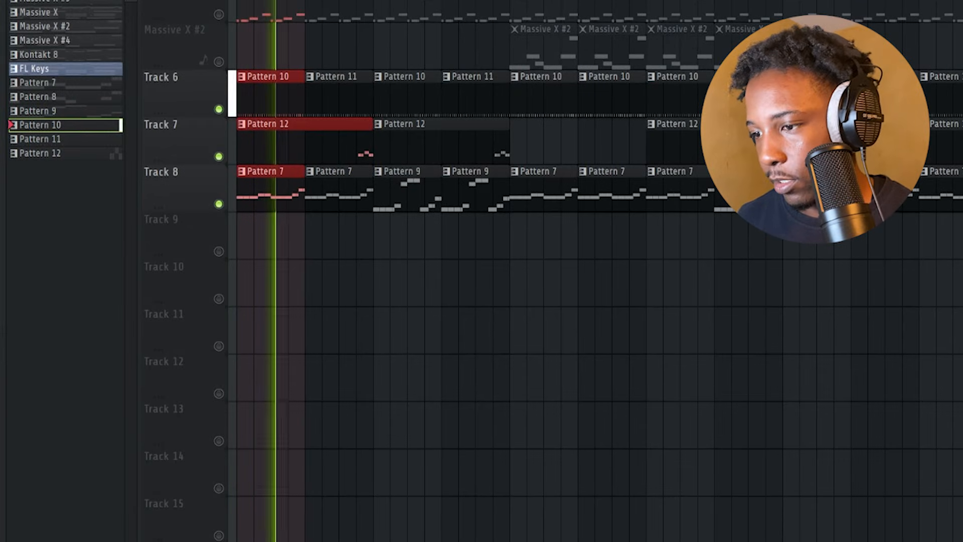
Step: Extend the time selection through the first Pattern 11 clip and play Pattern 12 from Track 7 in the piano roll
left_click_drag(311, 1, 344, 9)
double_click(333, 148)
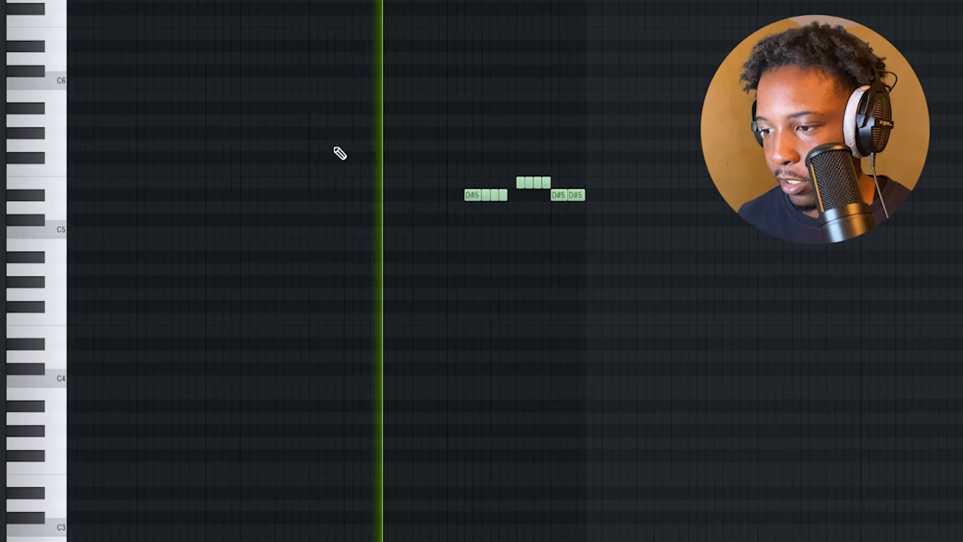
scroll(456, 315, "up", 2)
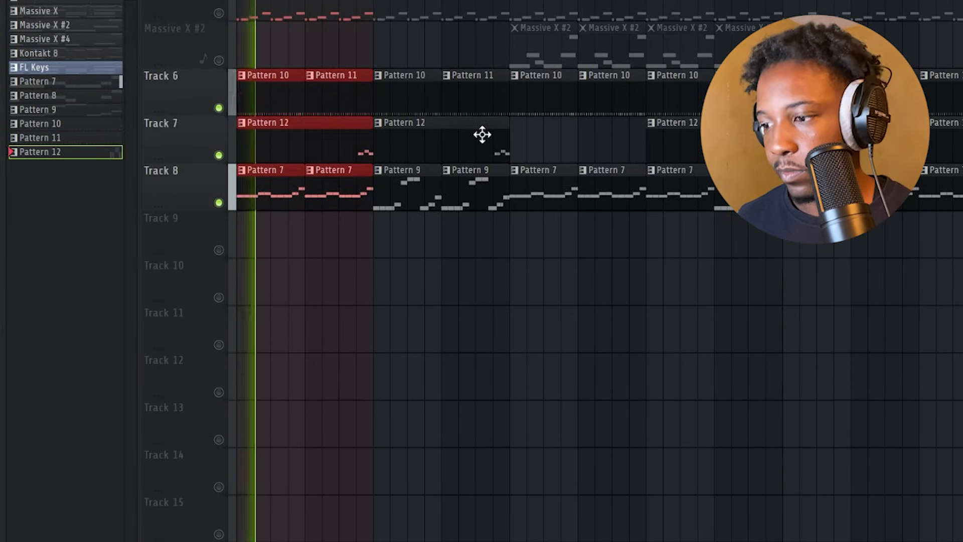
Step: Extend the time selection through the second Pattern 12 clip and play Pattern 9 from Track 8 in the piano roll
scroll(481, 135, "up", 2)
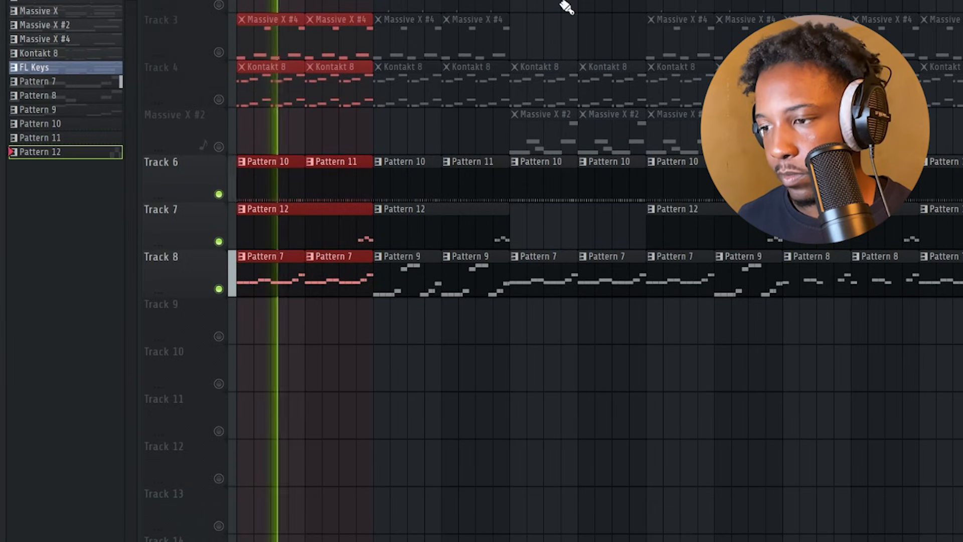
left_click_drag(373, 1, 509, 1)
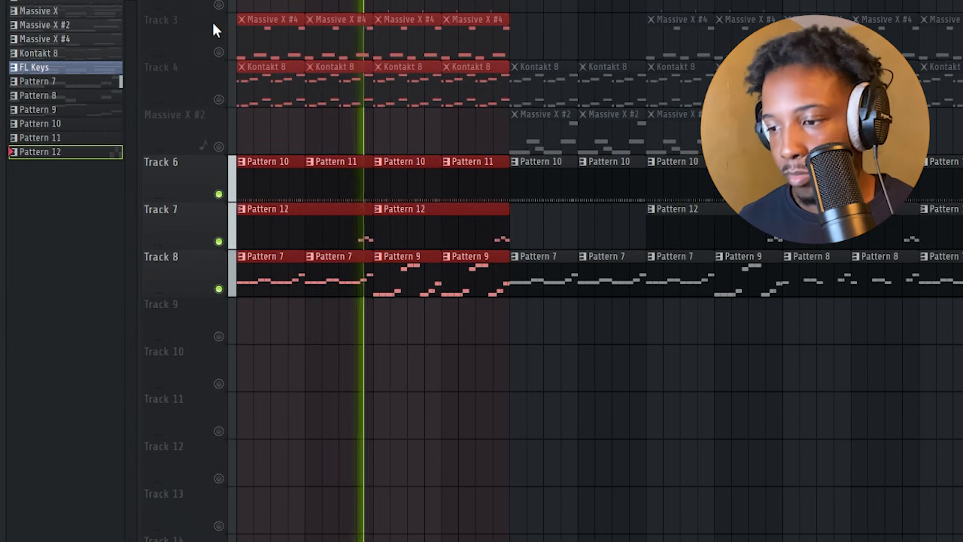
double_click(399, 288)
scroll(236, 320, "up", 2)
scroll(236, 320, "down", 3)
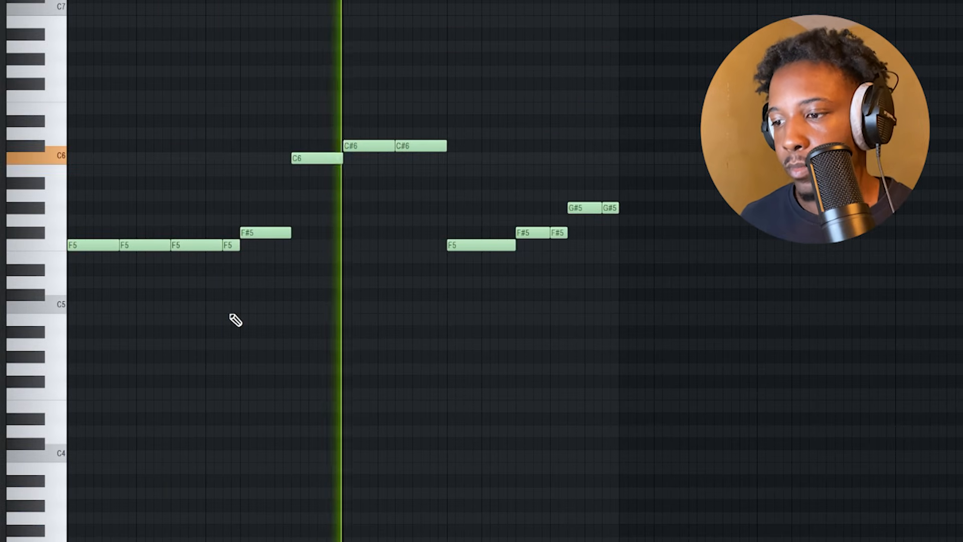